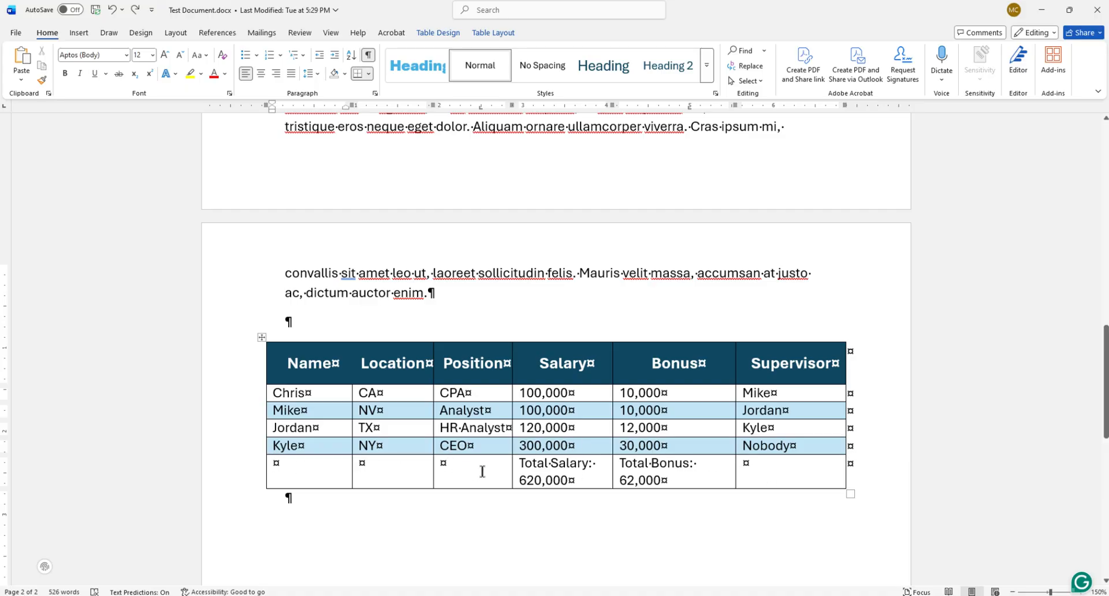
# Remove the left, bottom and inside vertical borders from the three empty last-row cells, then check the table without formatting marks.
pyautogui.moveTo(438, 468); pyautogui.dragTo(331, 468)
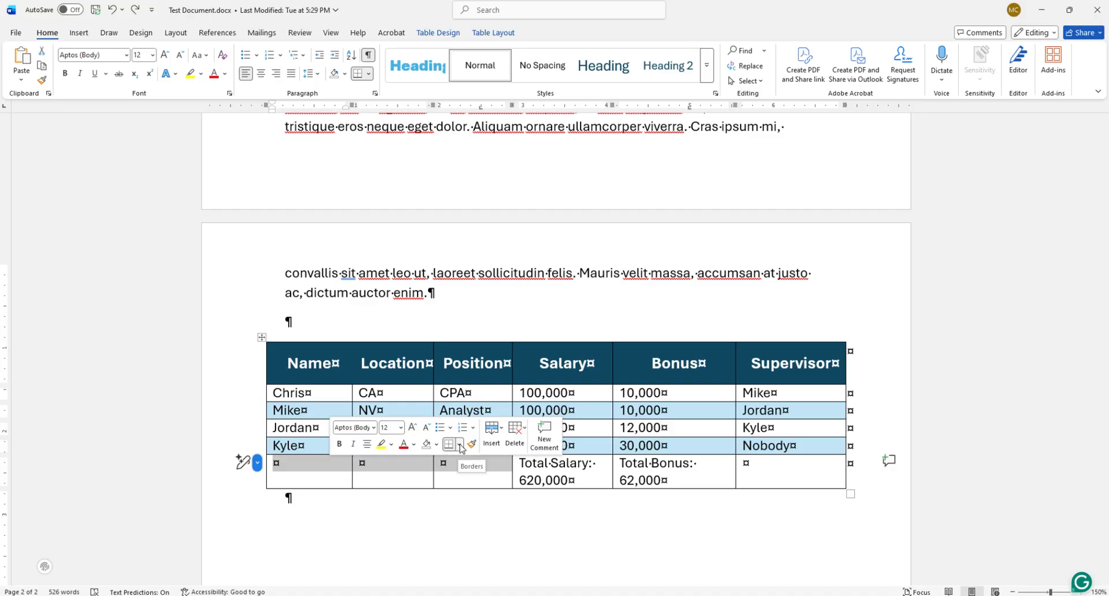
pyautogui.click(460, 444)
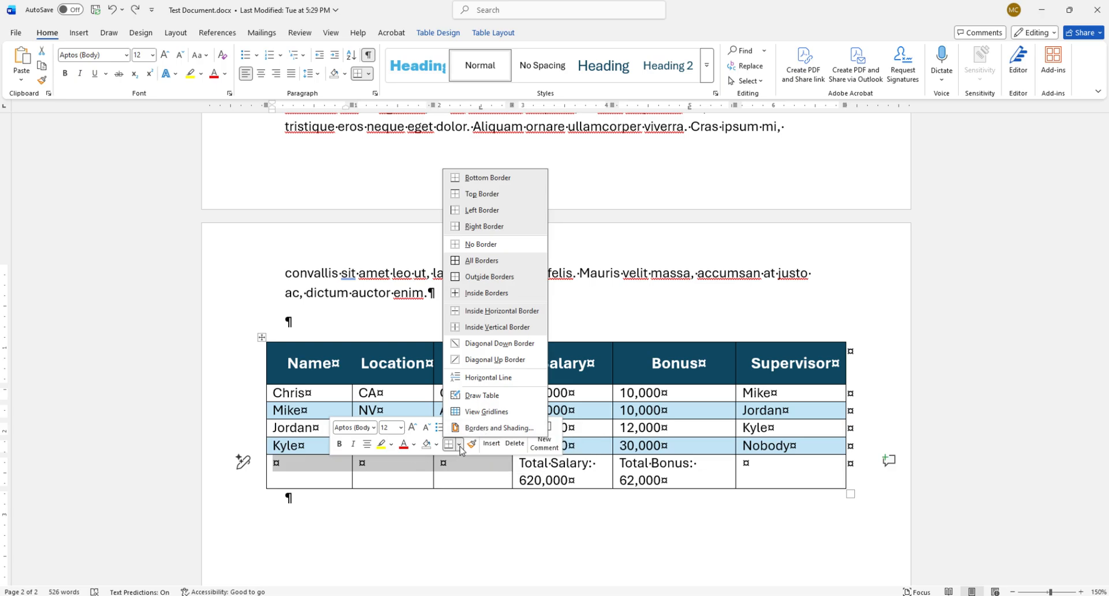
pyautogui.click(476, 430)
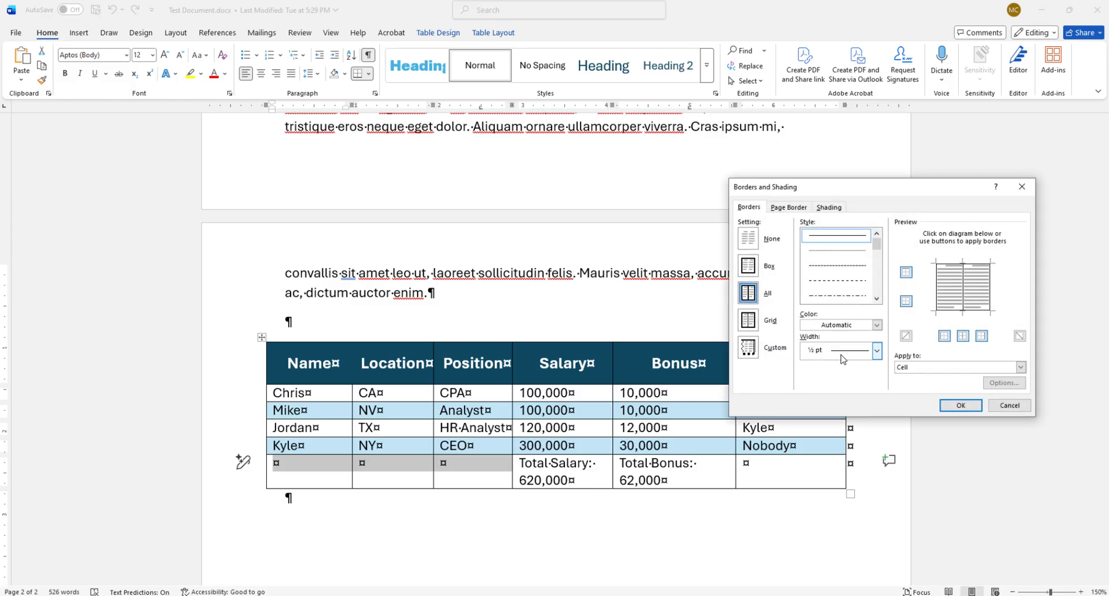
pyautogui.moveTo(892, 192); pyautogui.dragTo(773, 209)
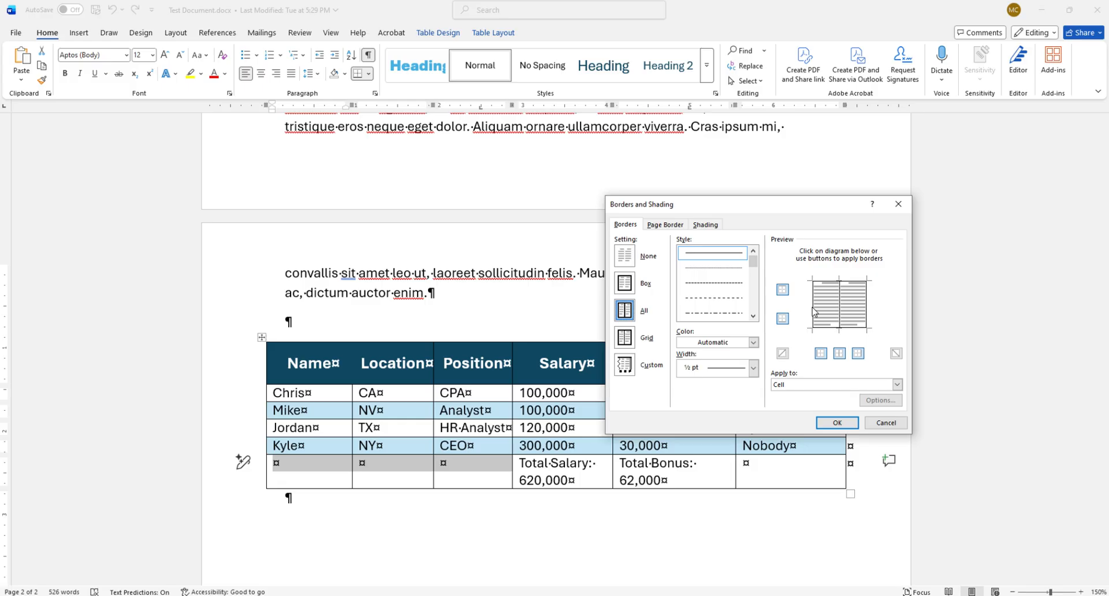
pyautogui.click(814, 312)
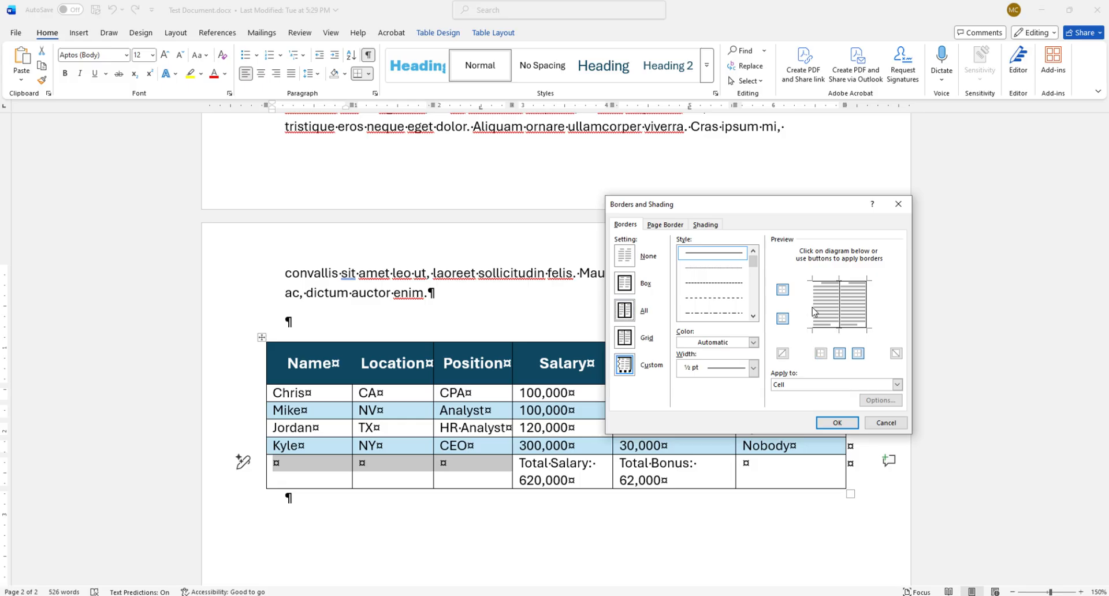
pyautogui.click(827, 330)
pyautogui.click(842, 306)
pyautogui.click(829, 424)
pyautogui.click(578, 529)
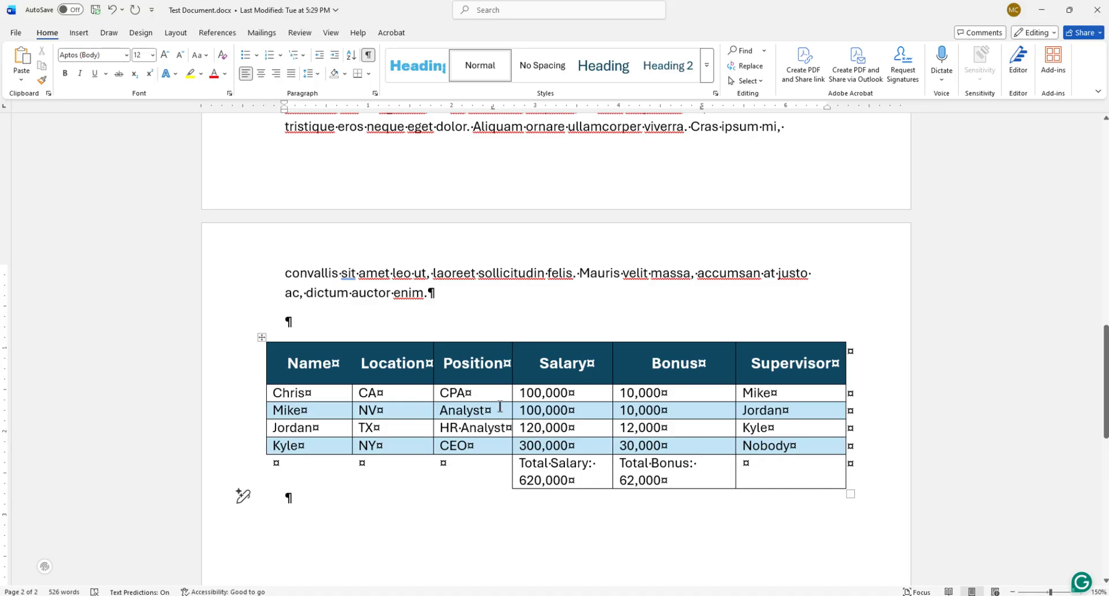
pyautogui.click(368, 56)
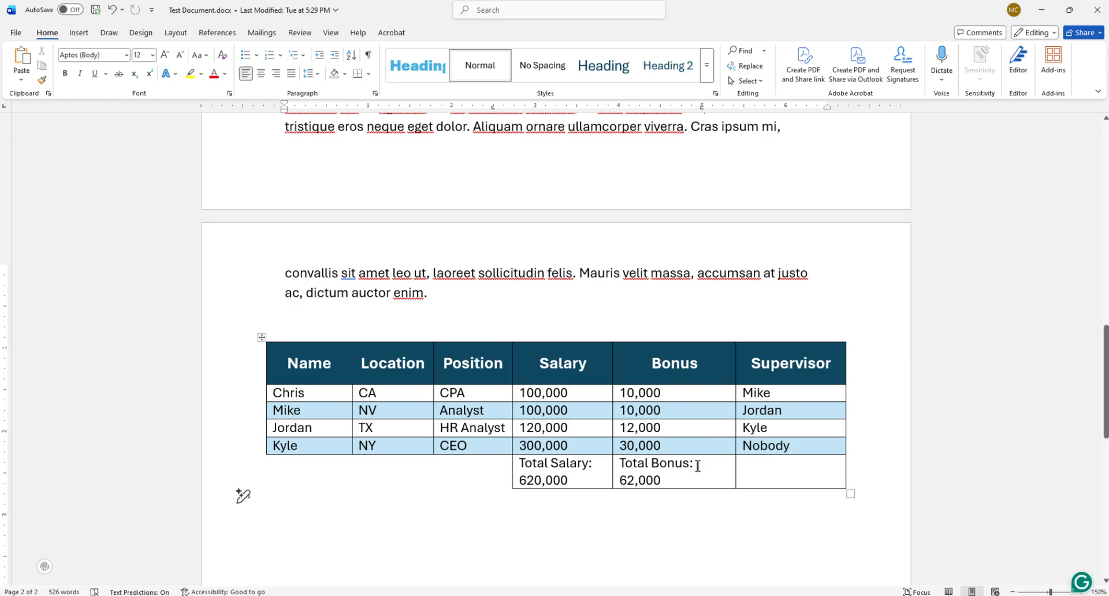
pyautogui.click(368, 55)
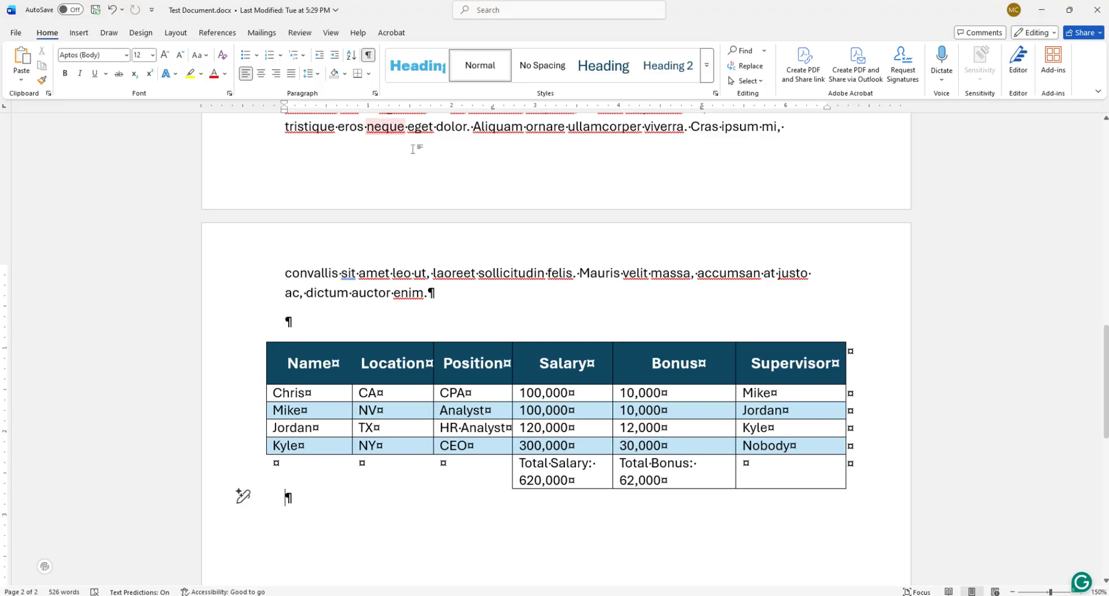
# Remove the right and bottom borders from the empty last-row cell in the Supervisor column.
pyautogui.moveTo(860, 468); pyautogui.dragTo(791, 474)
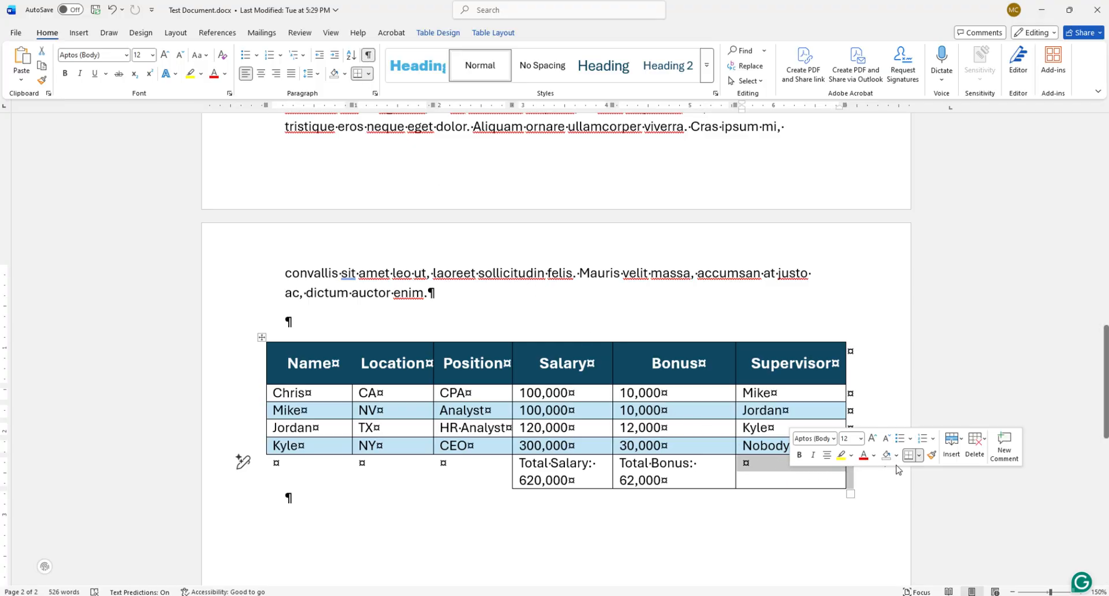
pyautogui.click(919, 456)
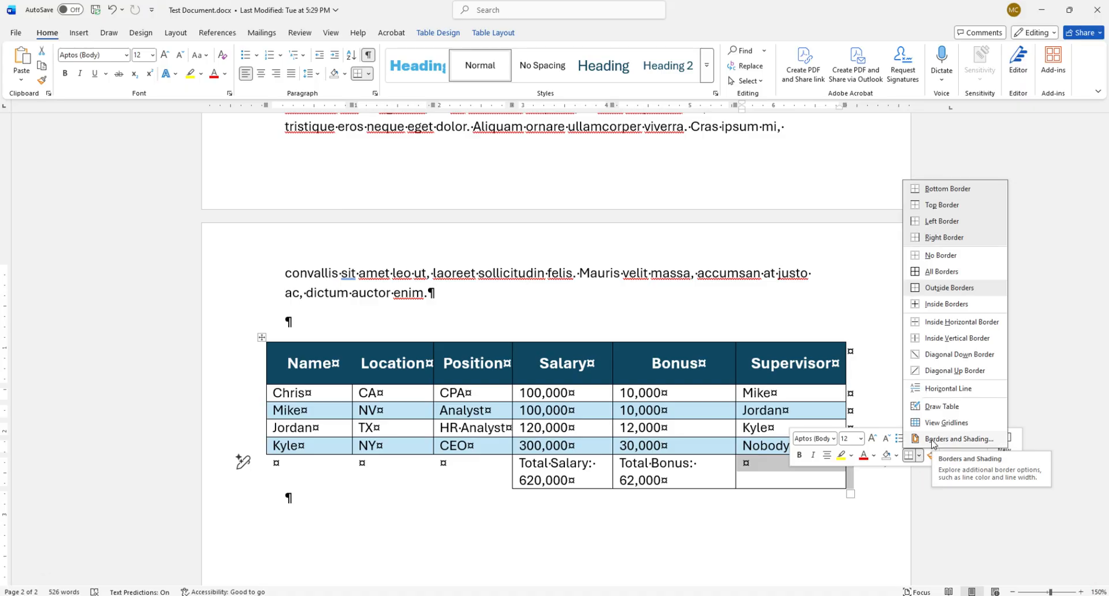
pyautogui.click(932, 441)
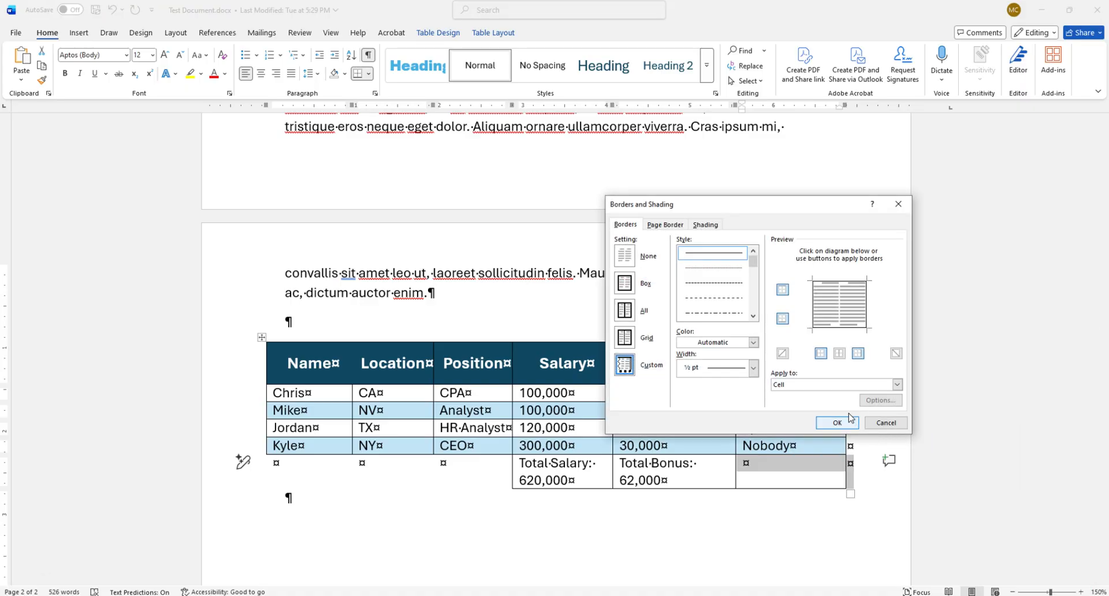
pyautogui.click(869, 309)
pyautogui.click(845, 327)
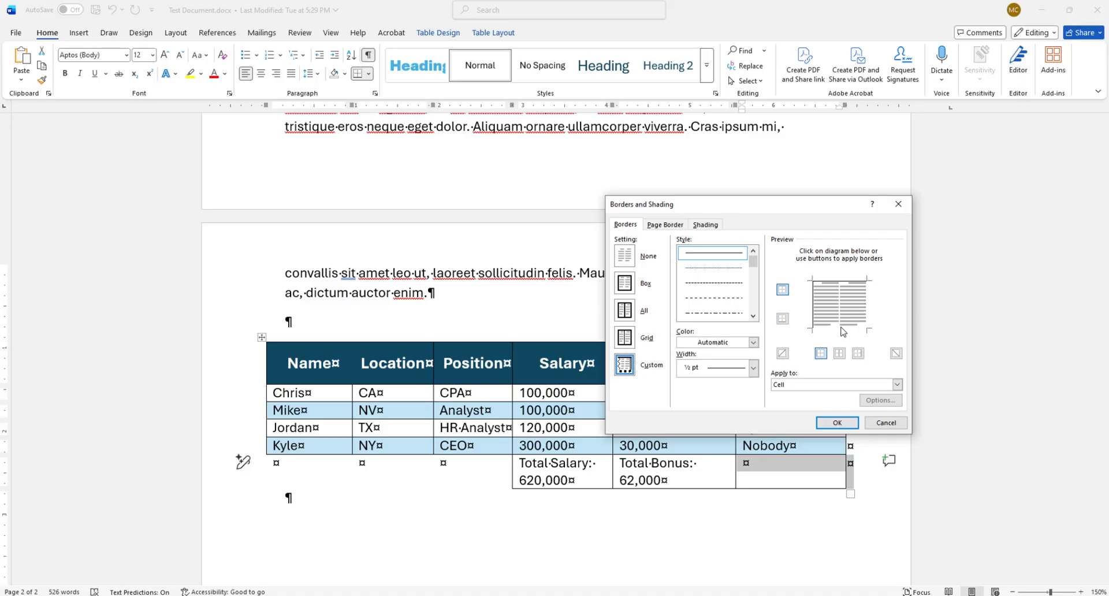
pyautogui.click(838, 422)
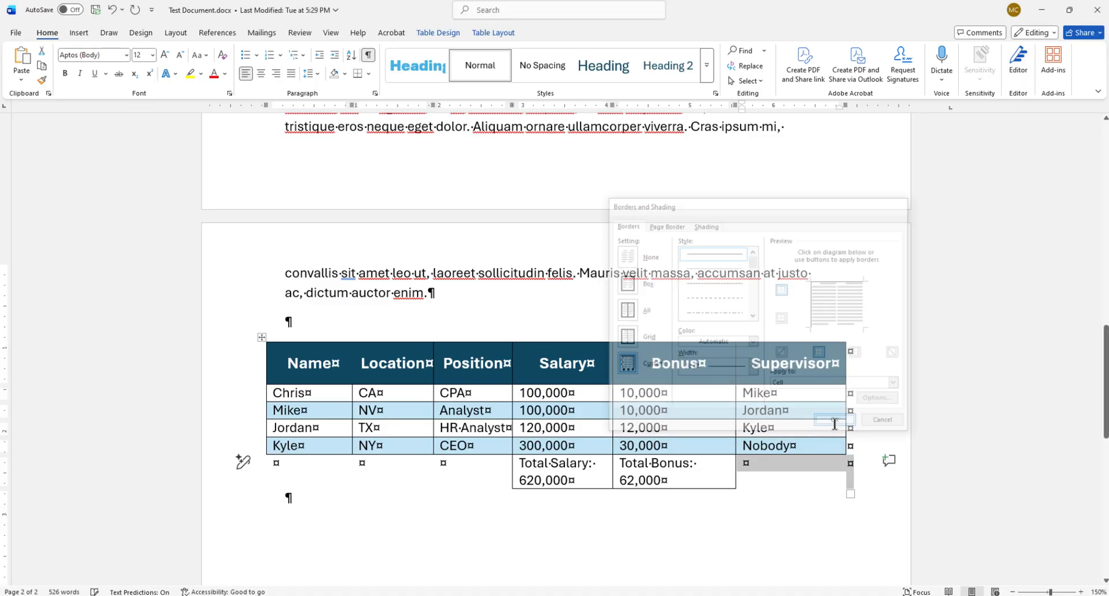
pyautogui.click(748, 536)
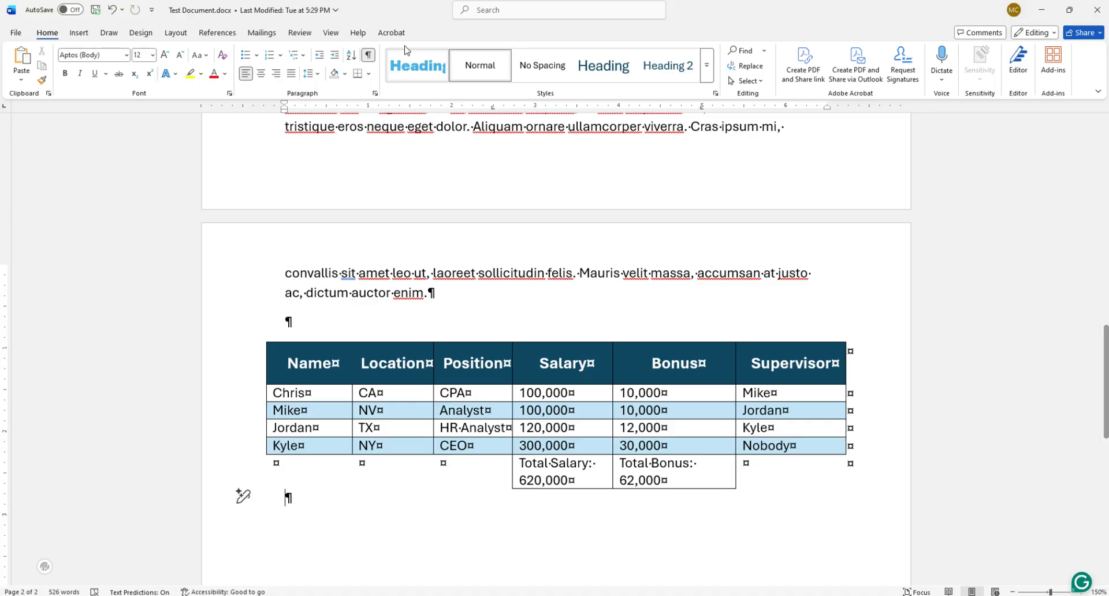
# Check the table's borders with the formatting marks hidden, and show the marks again.
pyautogui.click(368, 56)
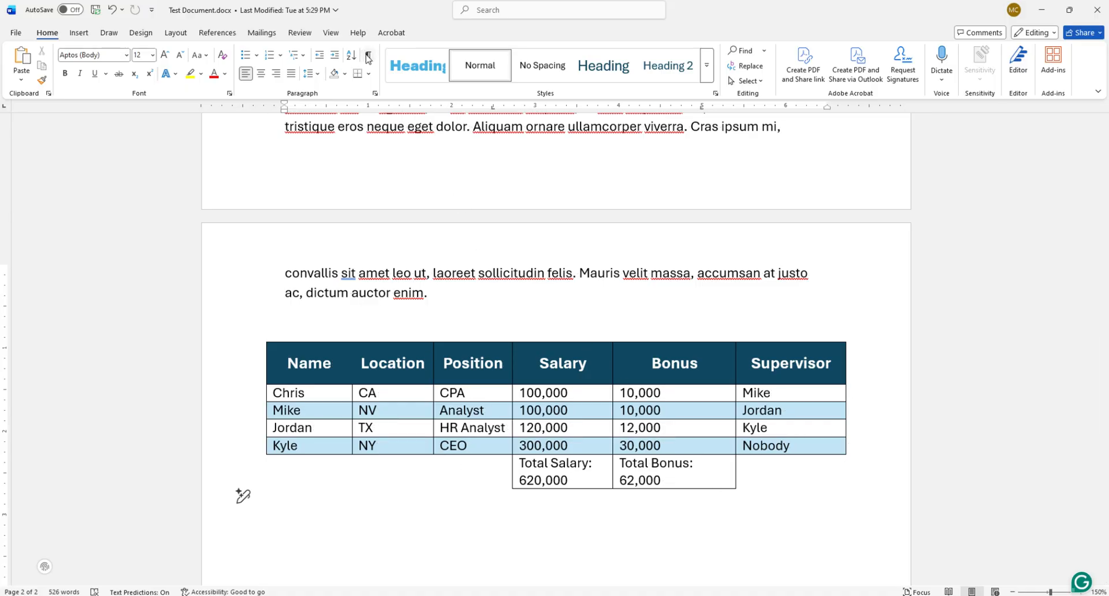
pyautogui.click(368, 56)
pyautogui.click(368, 56)
pyautogui.click(368, 56)
# Choose a thick-and-thin double-line border style with a 6 pt width for the table's header row in Borders and Shading.
pyautogui.scroll(-1, 532, 373)
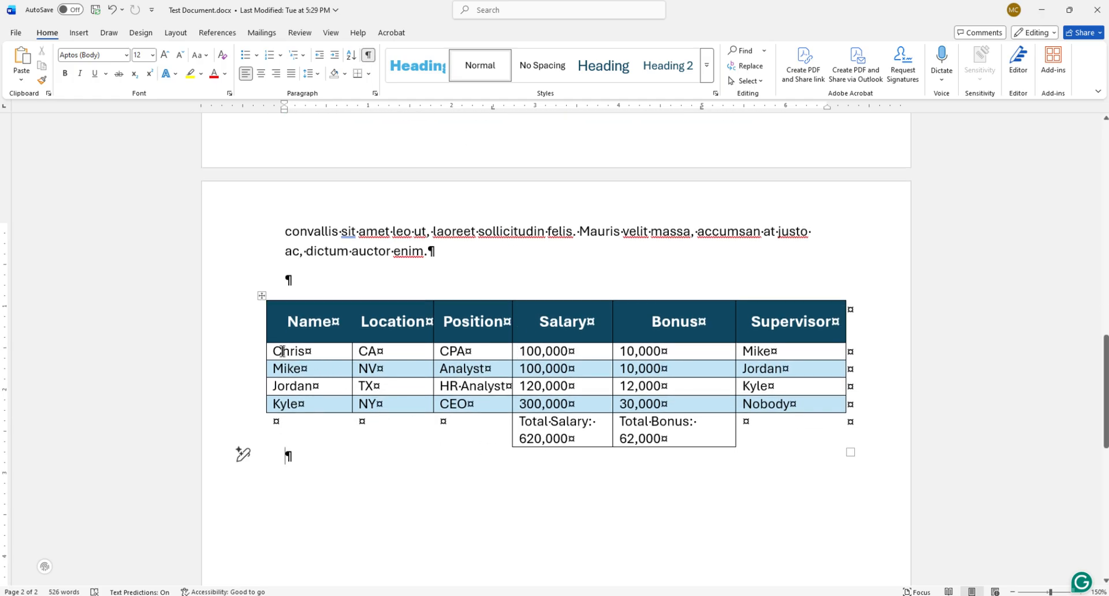
pyautogui.moveTo(279, 325); pyautogui.dragTo(776, 322)
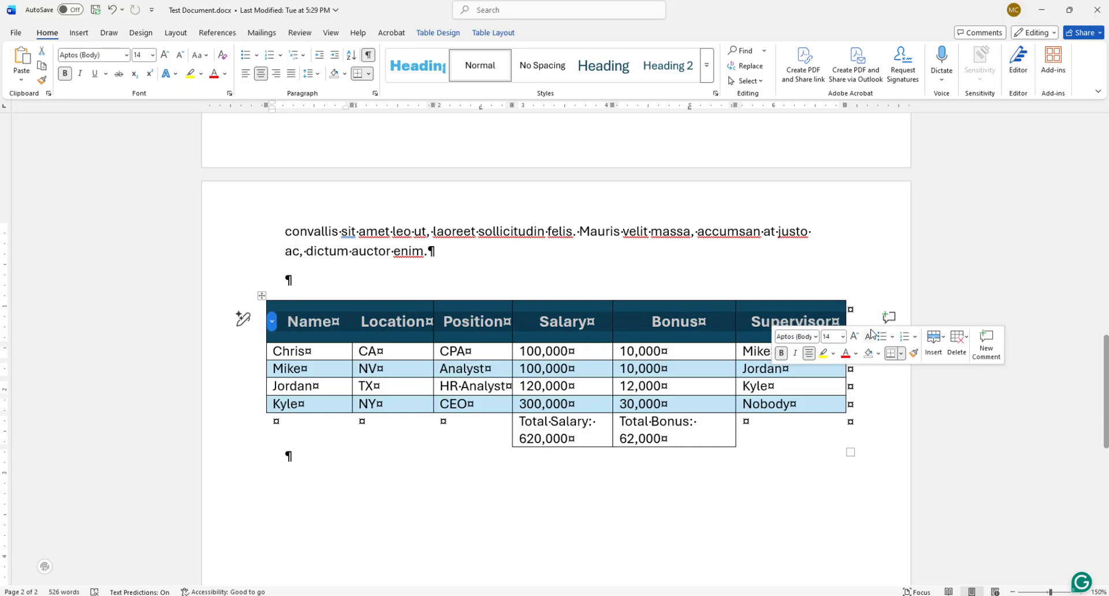
pyautogui.click(902, 355)
pyautogui.click(910, 339)
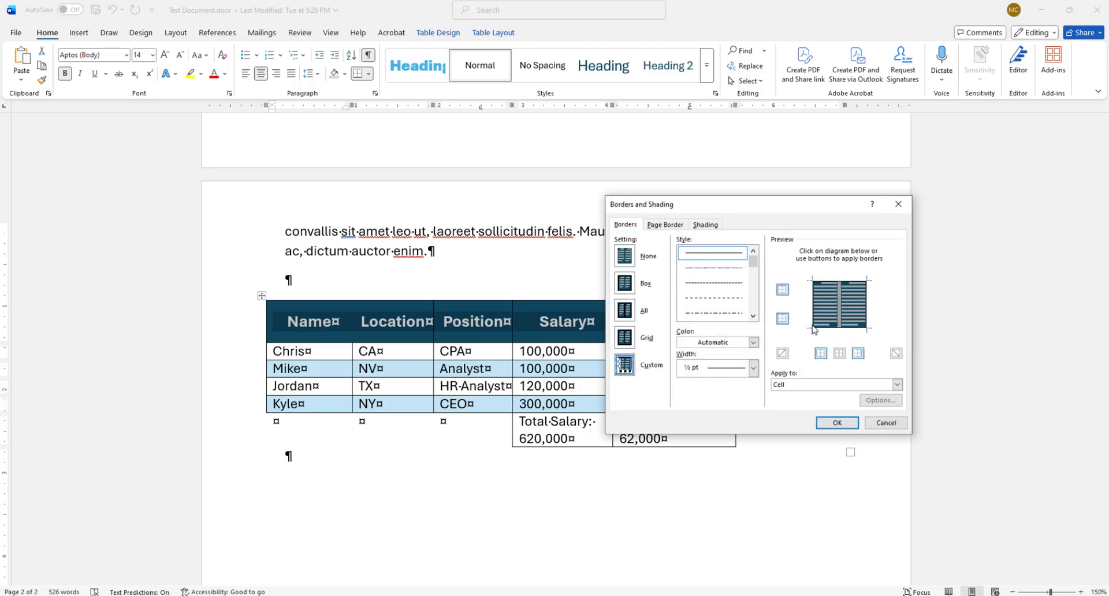
pyautogui.click(754, 373)
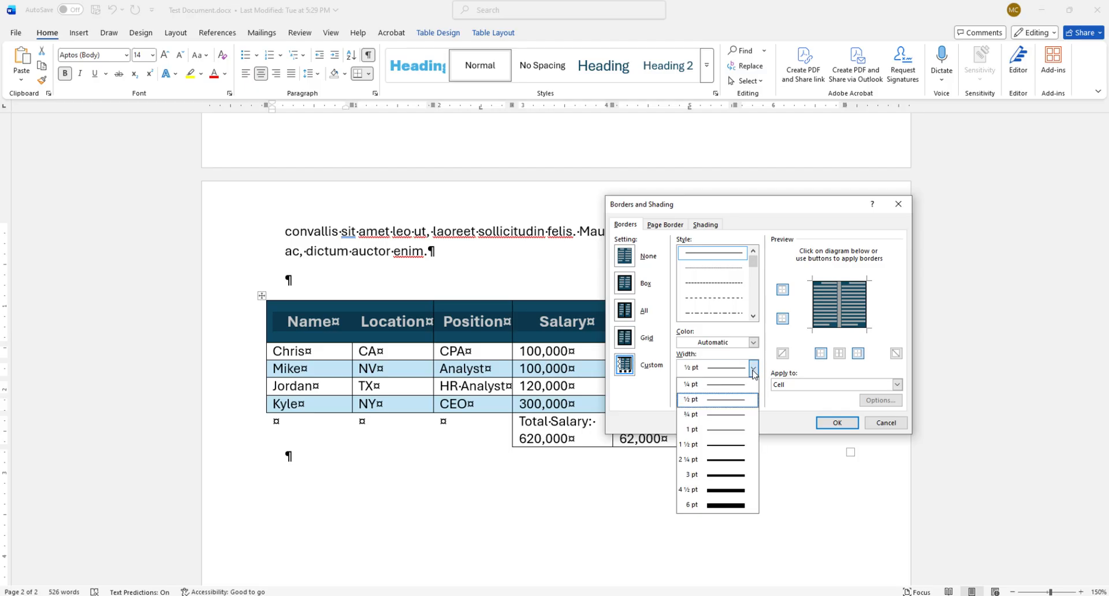
pyautogui.click(716, 507)
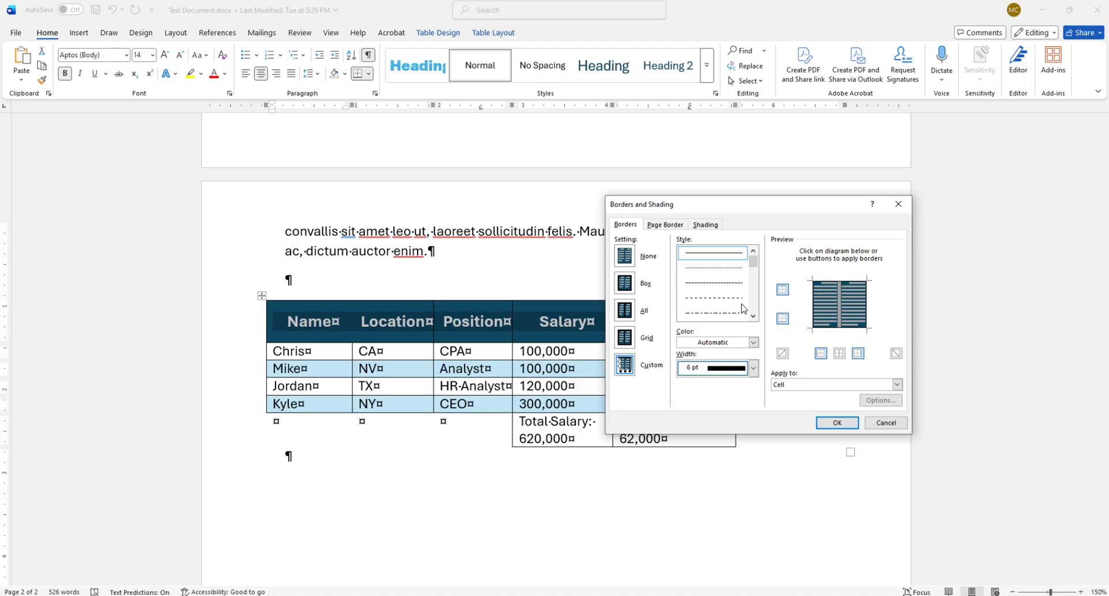
pyautogui.moveTo(754, 262); pyautogui.dragTo(754, 287)
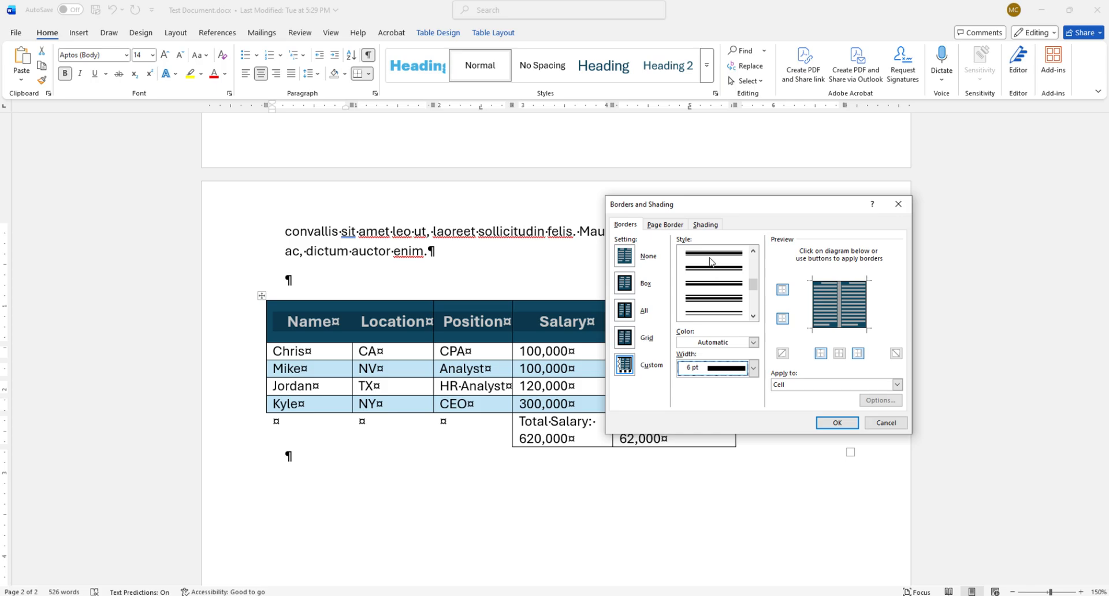
pyautogui.moveTo(754, 285); pyautogui.dragTo(751, 277)
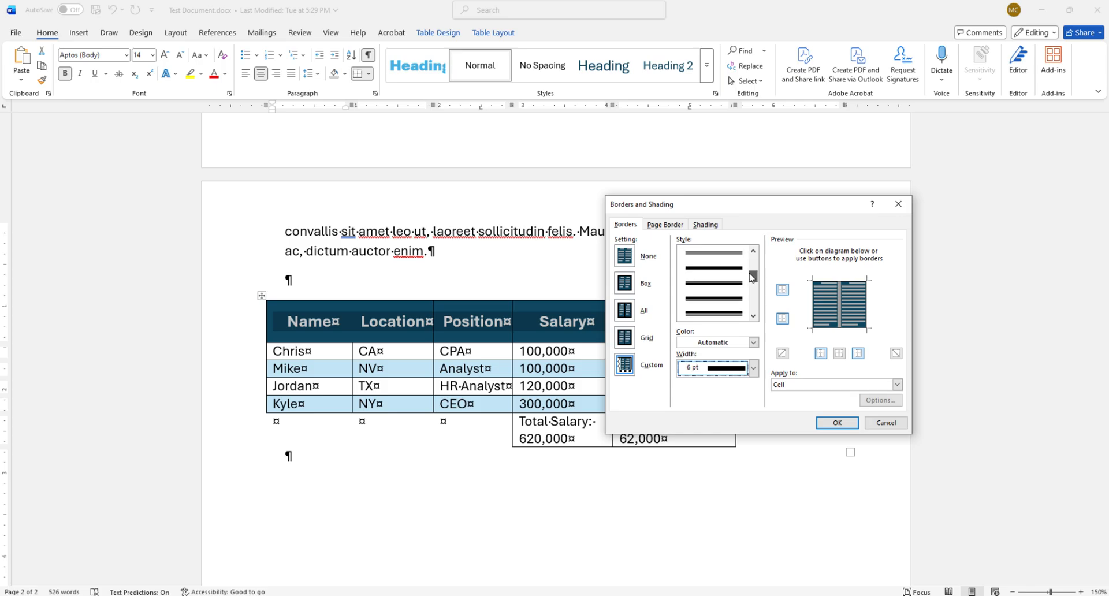
pyautogui.click(740, 312)
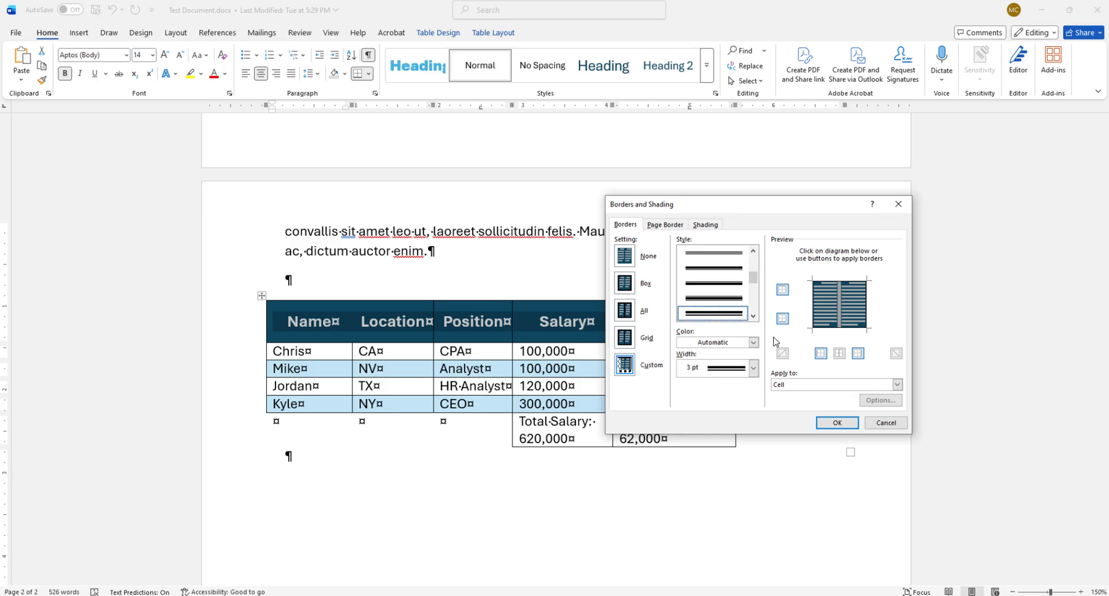
pyautogui.click(754, 368)
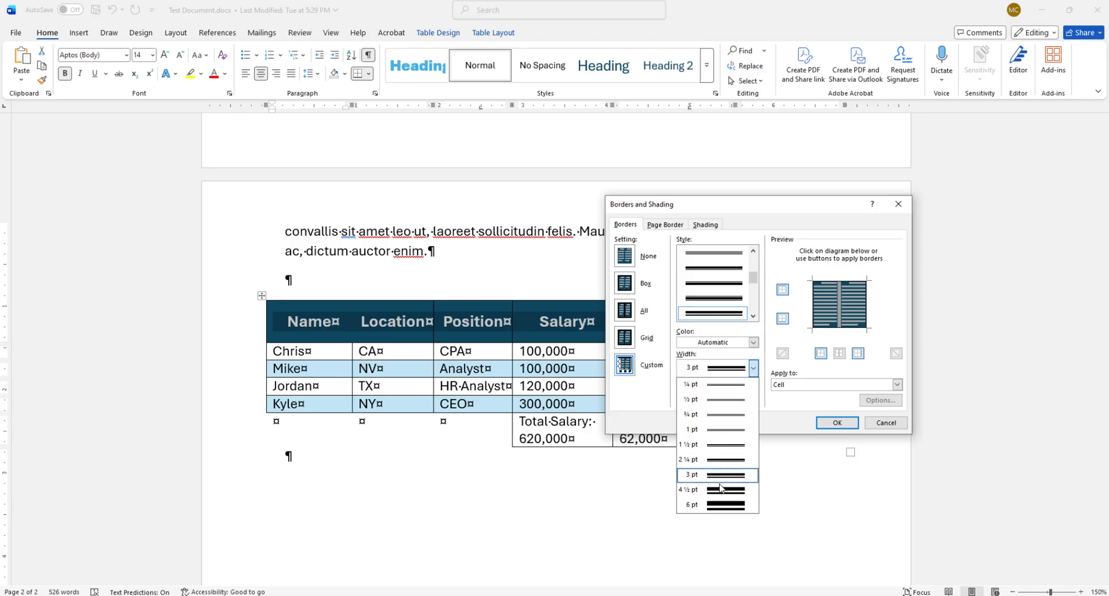
pyautogui.click(722, 504)
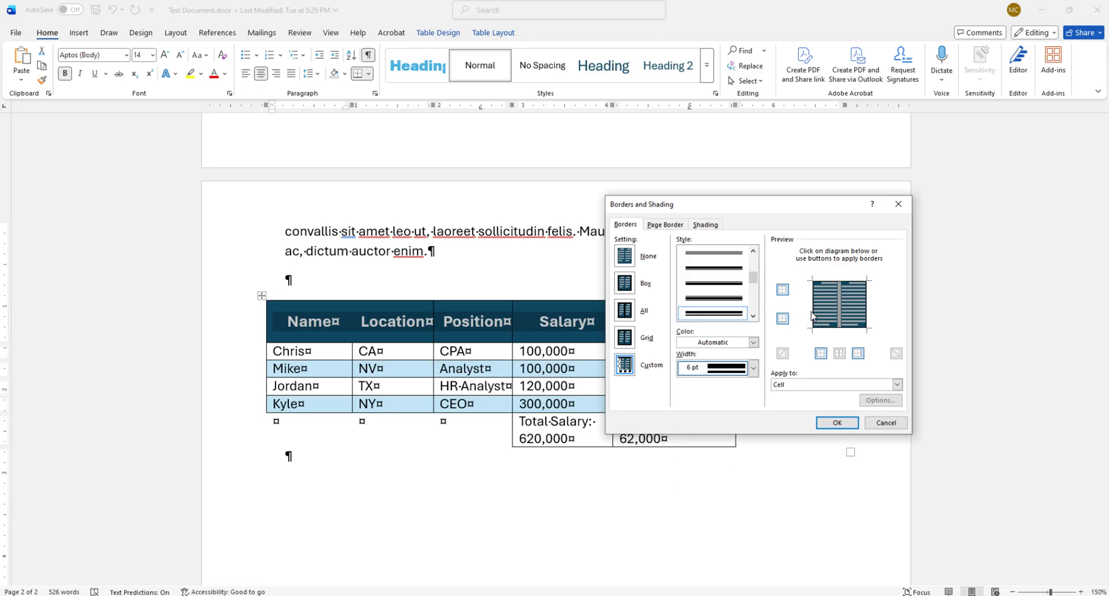
# Apply the chosen border to the left, top, right and bottom edges of the header row.
pyautogui.click(812, 315)
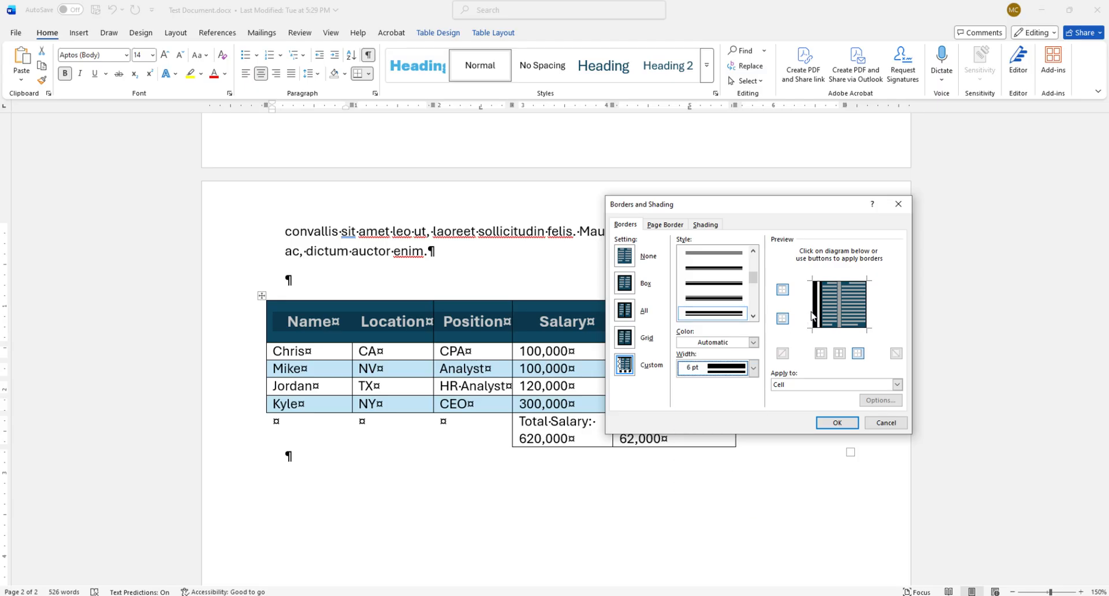
pyautogui.click(841, 282)
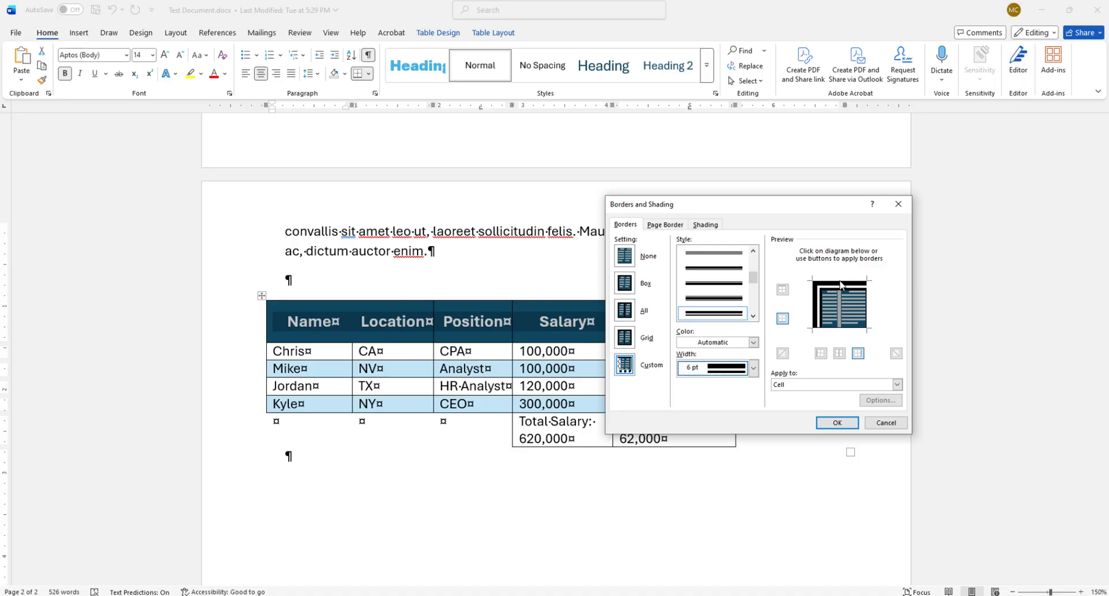
pyautogui.click(867, 301)
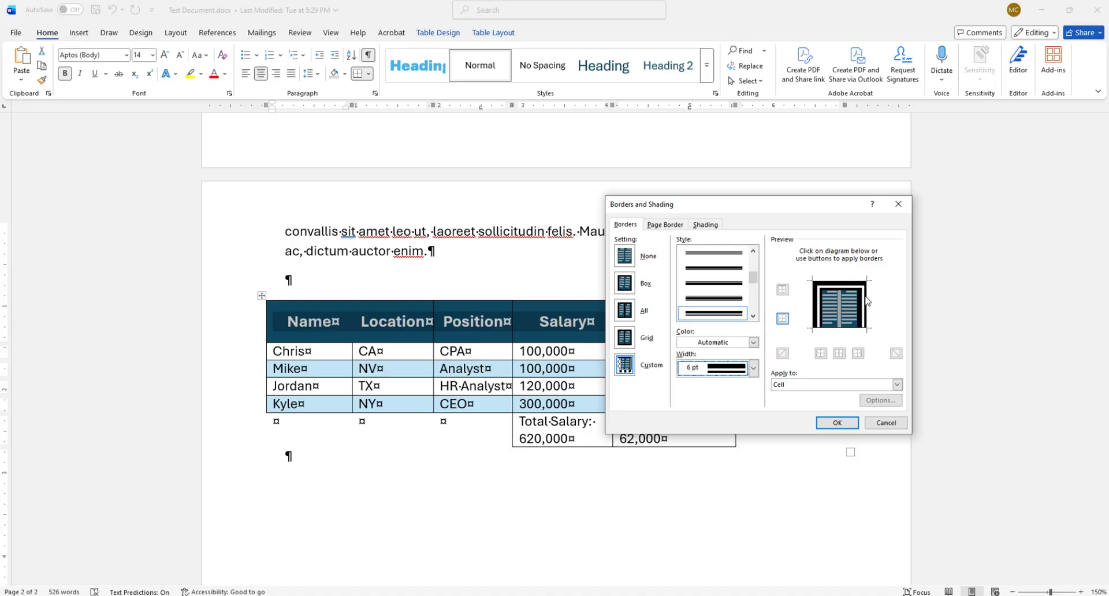
pyautogui.click(843, 329)
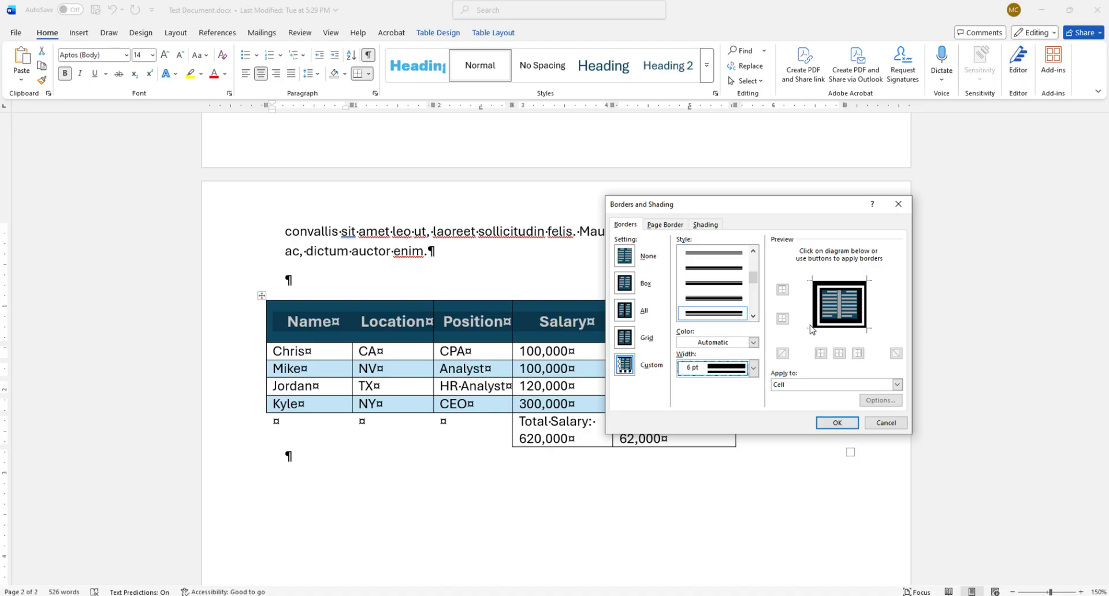
pyautogui.click(837, 422)
pyautogui.click(682, 539)
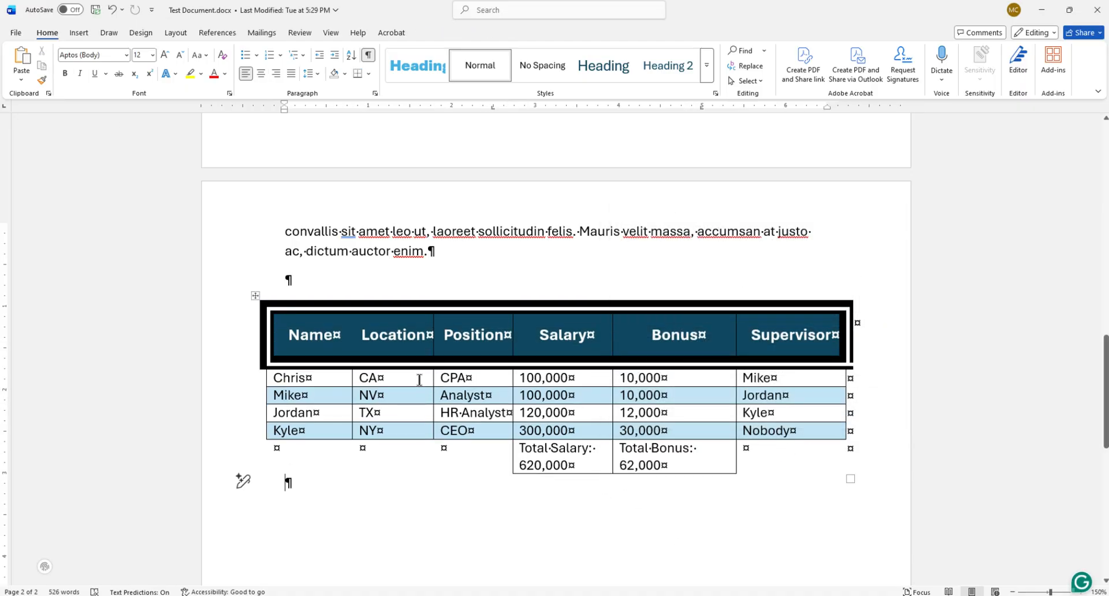
# Reduce the header row's left, top, right and bottom borders to a ¼ pt width in Borders and Shading.
pyautogui.moveTo(289, 338); pyautogui.dragTo(751, 335)
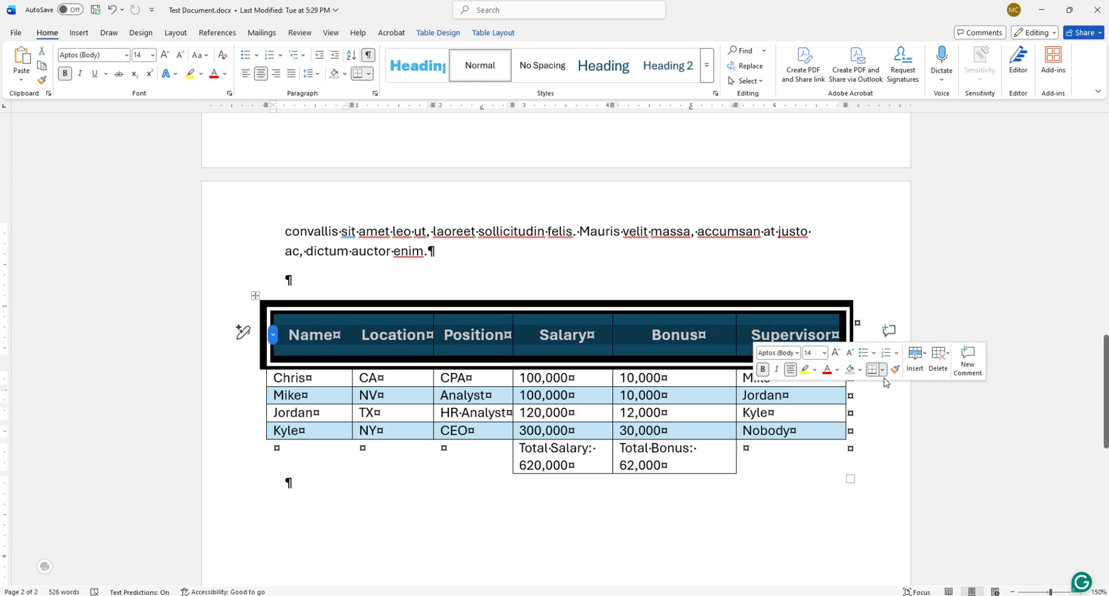
pyautogui.click(882, 370)
pyautogui.click(916, 353)
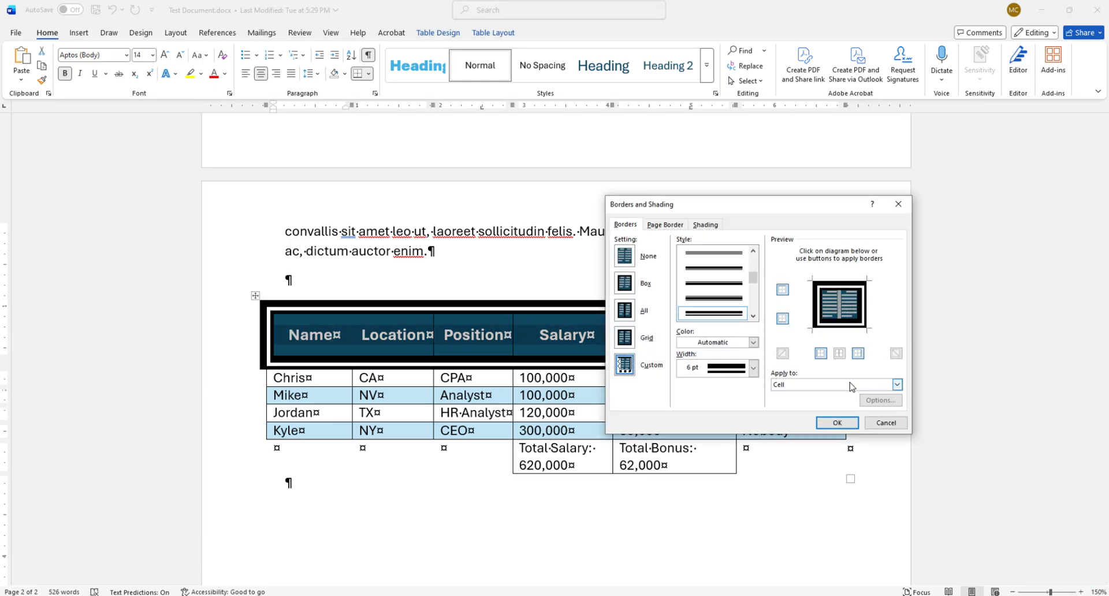
pyautogui.click(753, 368)
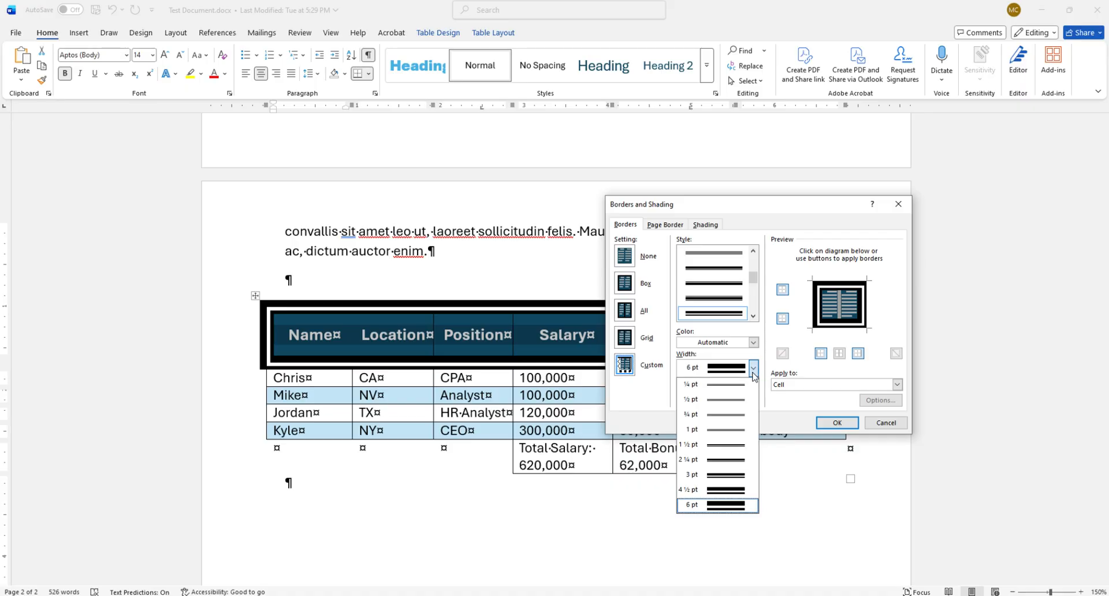
pyautogui.click(731, 385)
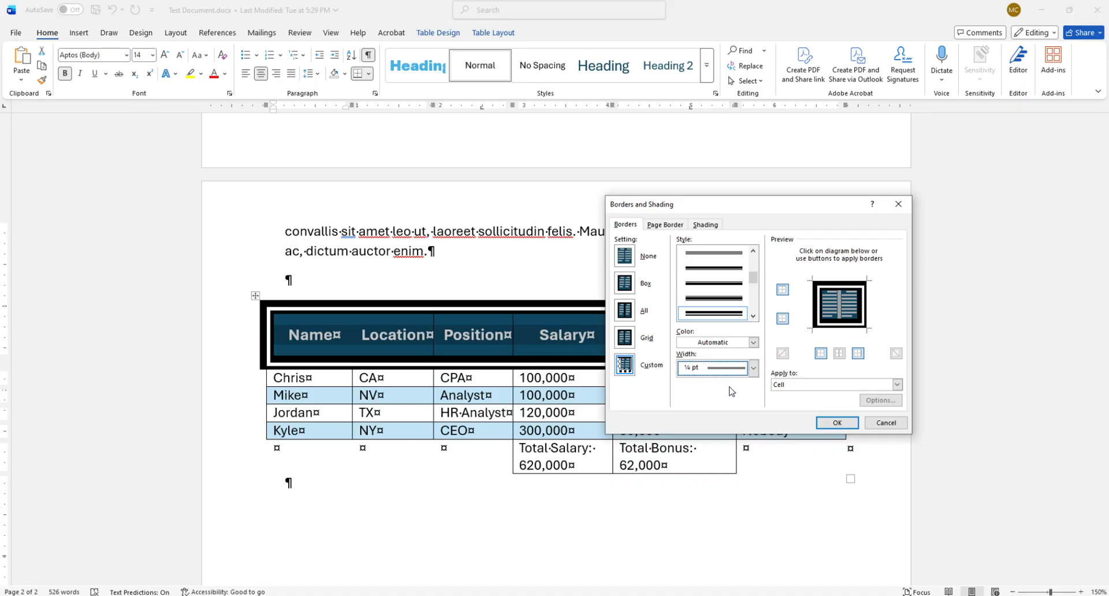
pyautogui.click(815, 314)
pyautogui.click(833, 286)
pyautogui.click(863, 302)
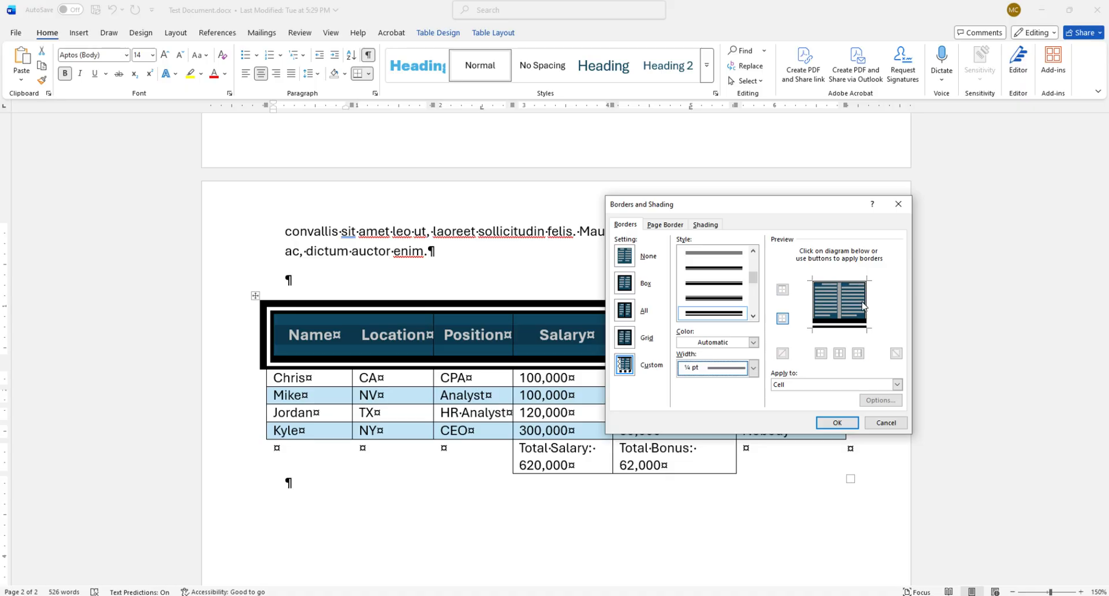
pyautogui.click(845, 329)
pyautogui.click(847, 425)
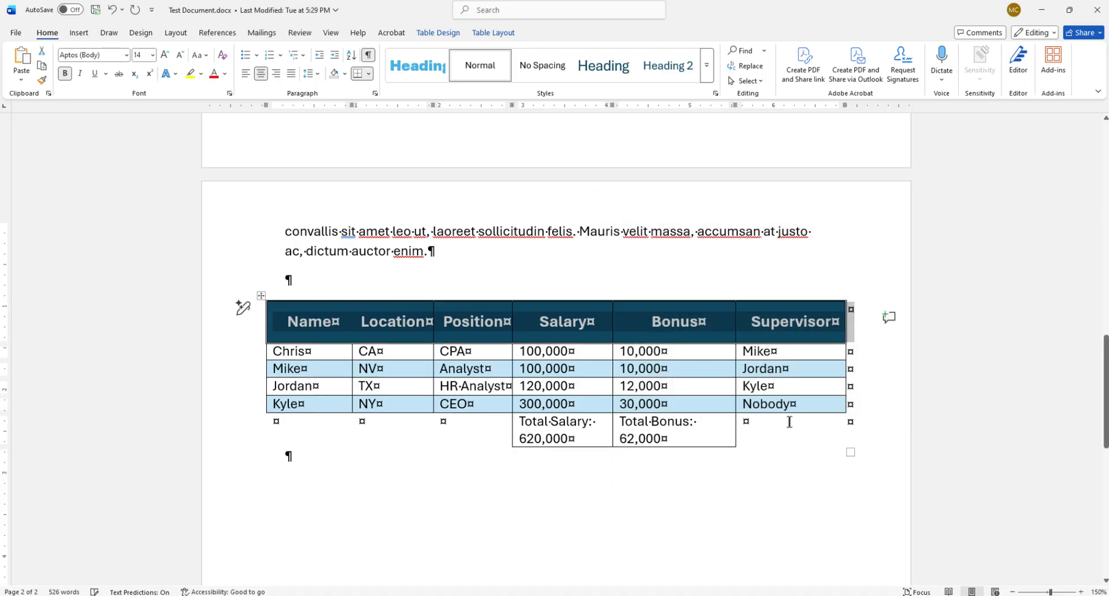
# Deselect the header row and examine the table's borders up close.
pyautogui.click(437, 372)
pyautogui.click(490, 488)
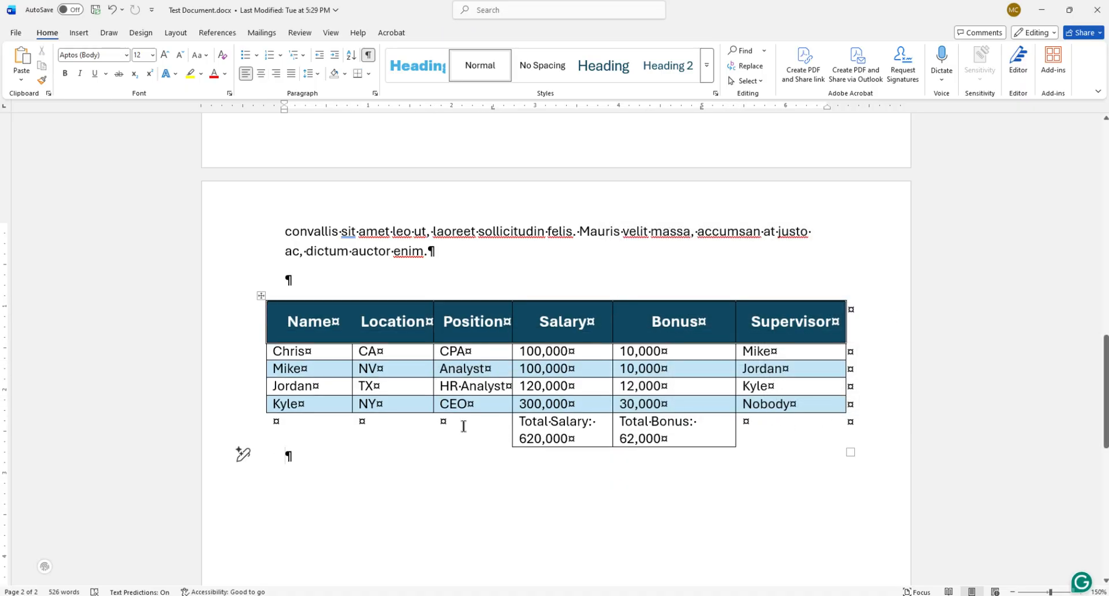
pyautogui.keyDown('ctrl'); pyautogui.scroll(8, 267, 390); pyautogui.keyUp('ctrl')
pyautogui.keyDown('ctrl'); pyautogui.scroll(6, 269, 337); pyautogui.keyUp('ctrl')
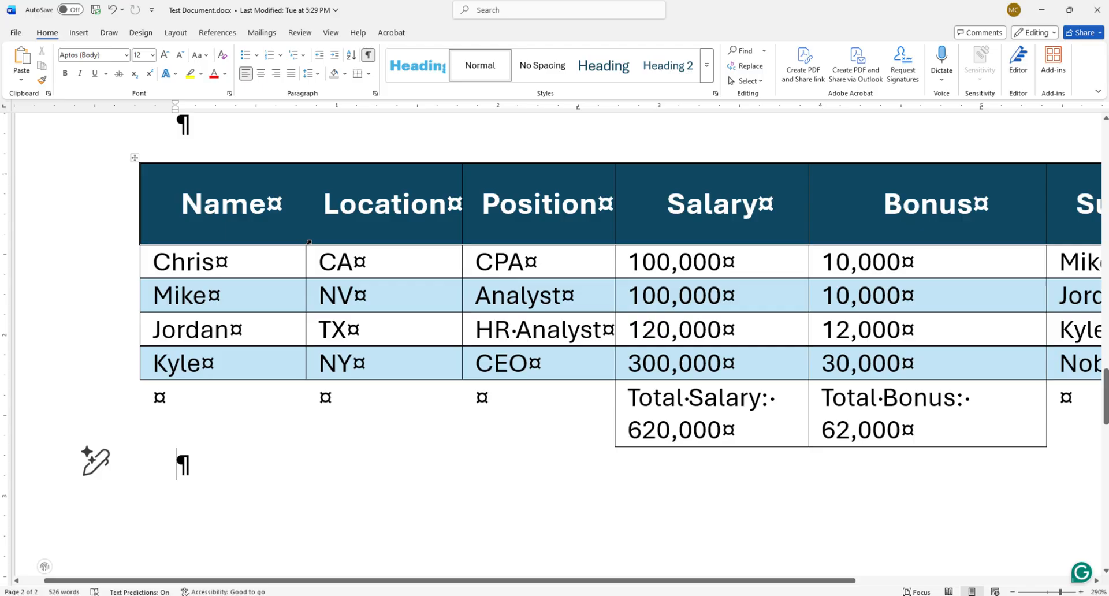
pyautogui.keyDown('ctrl'); pyautogui.scroll(-13, 358, 228); pyautogui.keyUp('ctrl')
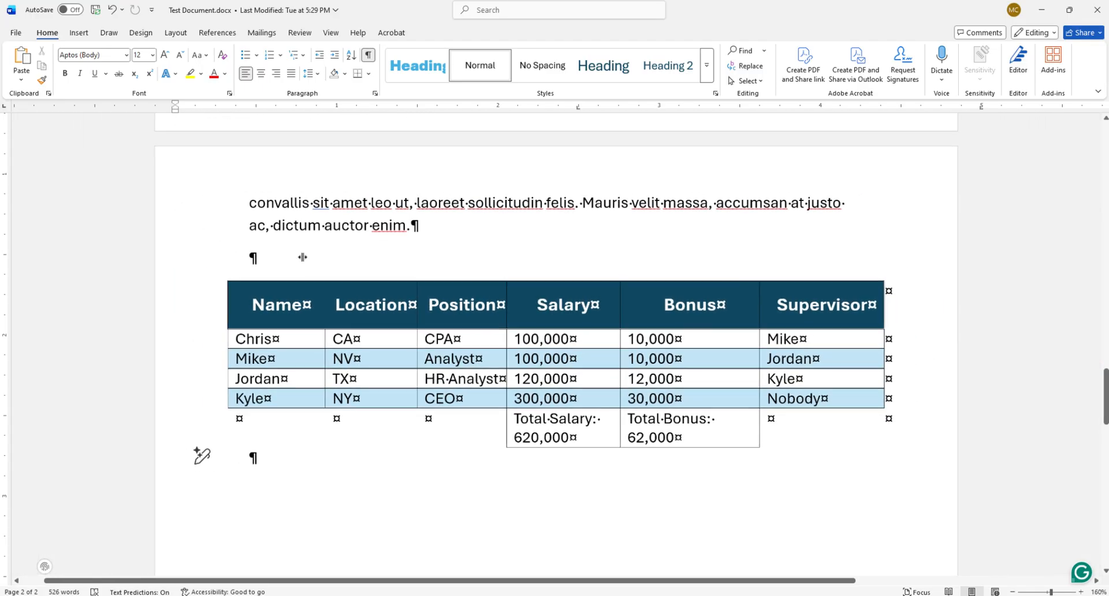
pyautogui.keyDown('ctrl'); pyautogui.scroll(-1, 302, 257); pyautogui.keyUp('ctrl')
# Apply the thick-and-thin border style at 4 ½ pt width to the header row's left, top and bottom edges.
pyautogui.moveTo(280, 321); pyautogui.dragTo(763, 312)
pyautogui.click(892, 346)
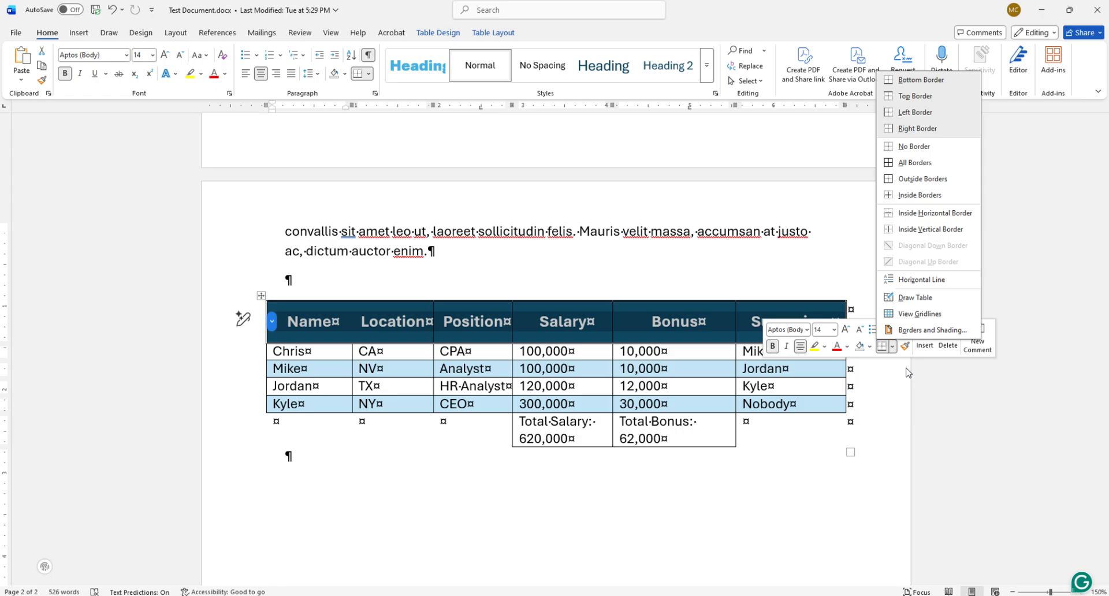
pyautogui.click(919, 331)
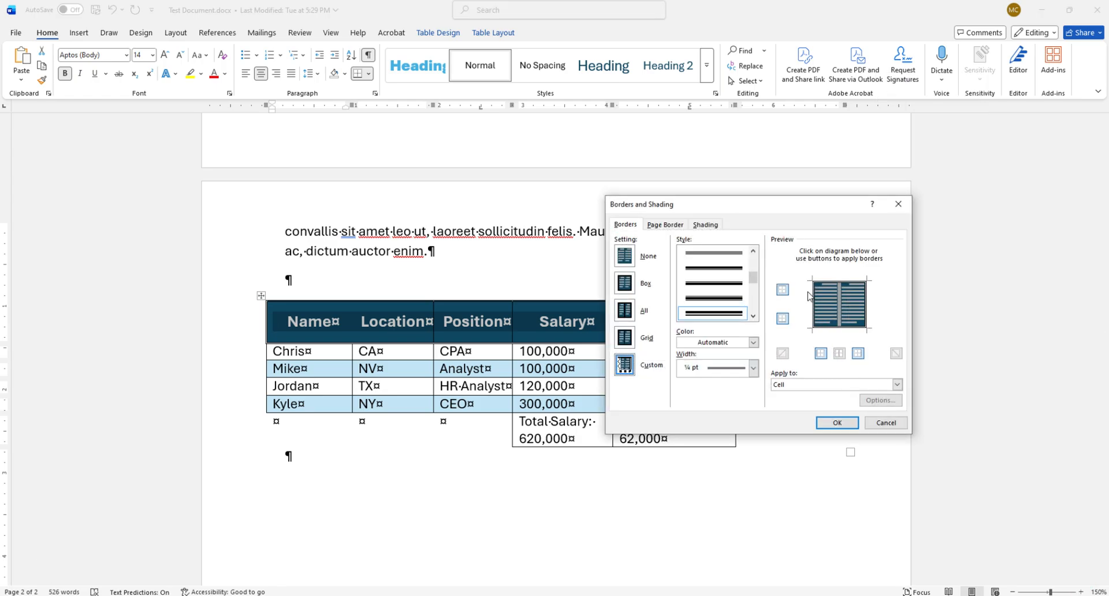
pyautogui.click(753, 368)
pyautogui.click(722, 467)
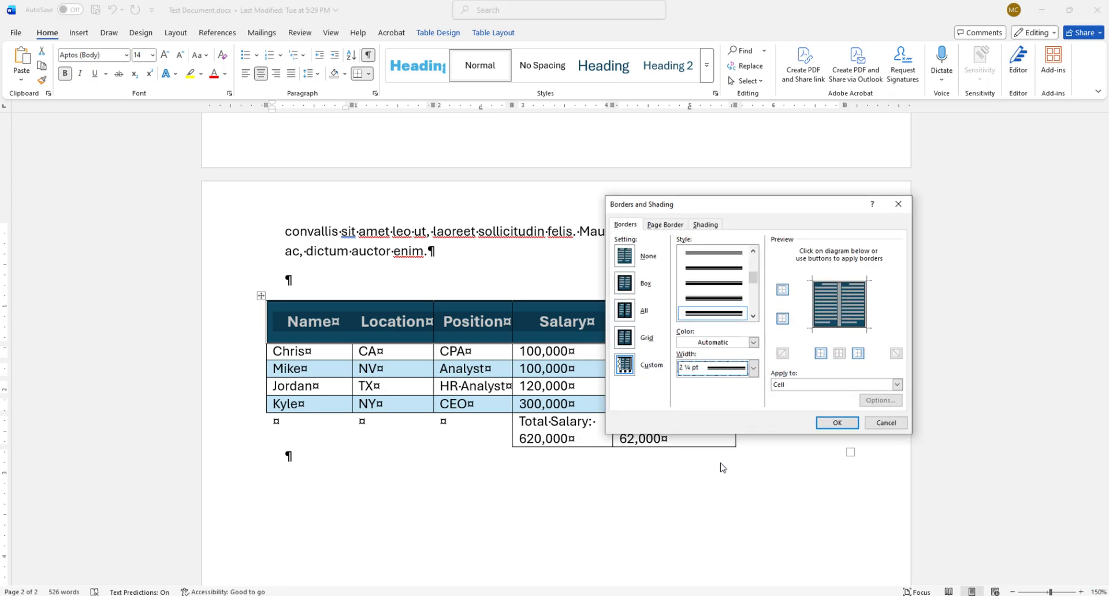
pyautogui.click(753, 369)
pyautogui.click(726, 494)
pyautogui.click(815, 309)
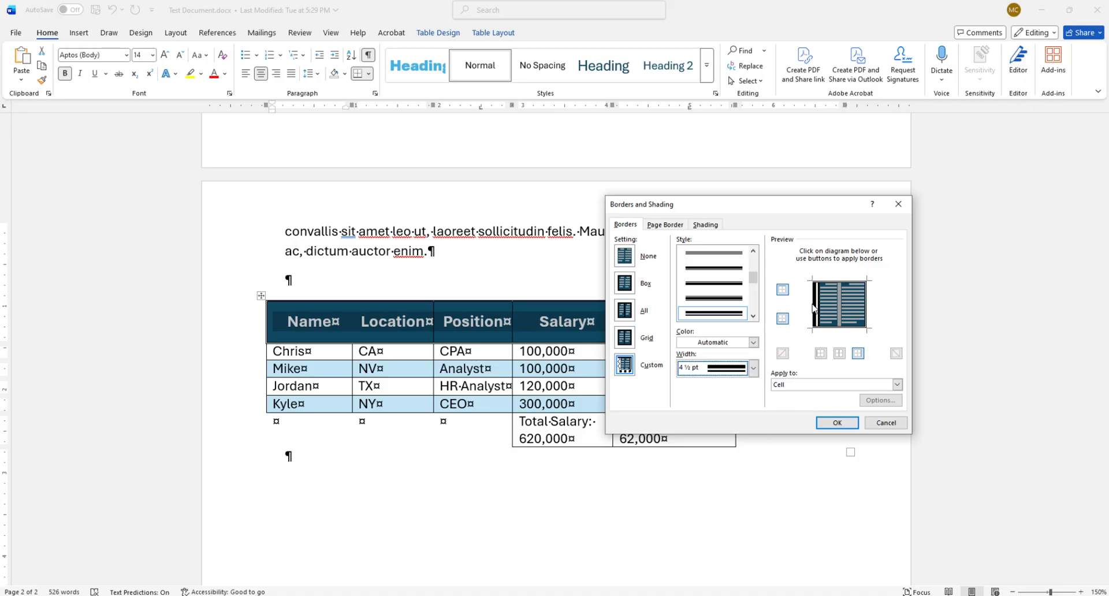
pyautogui.click(840, 284)
pyautogui.click(836, 326)
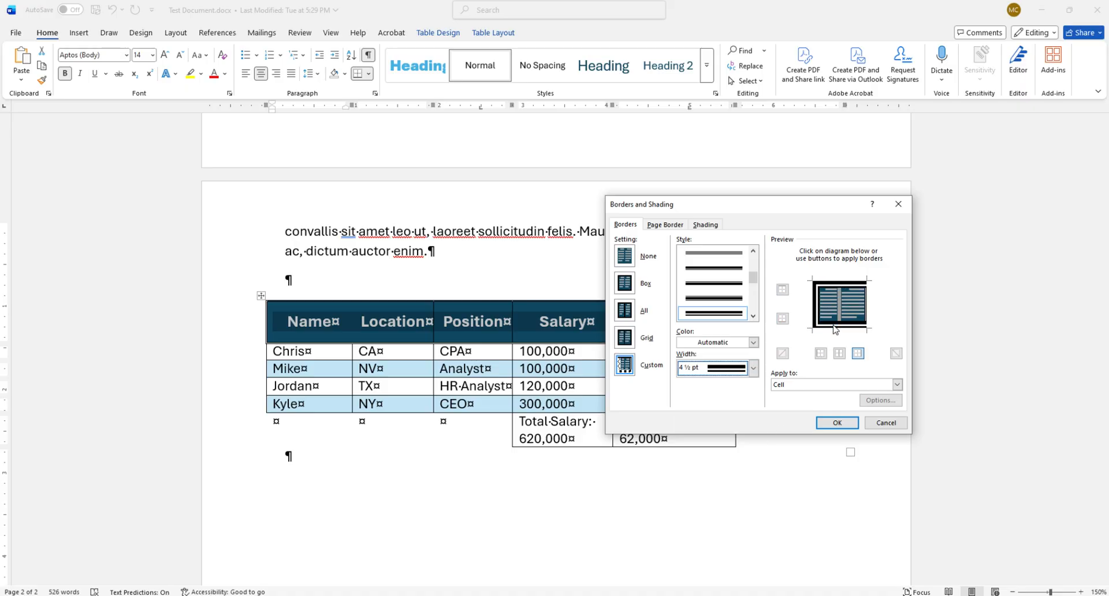
pyautogui.click(837, 423)
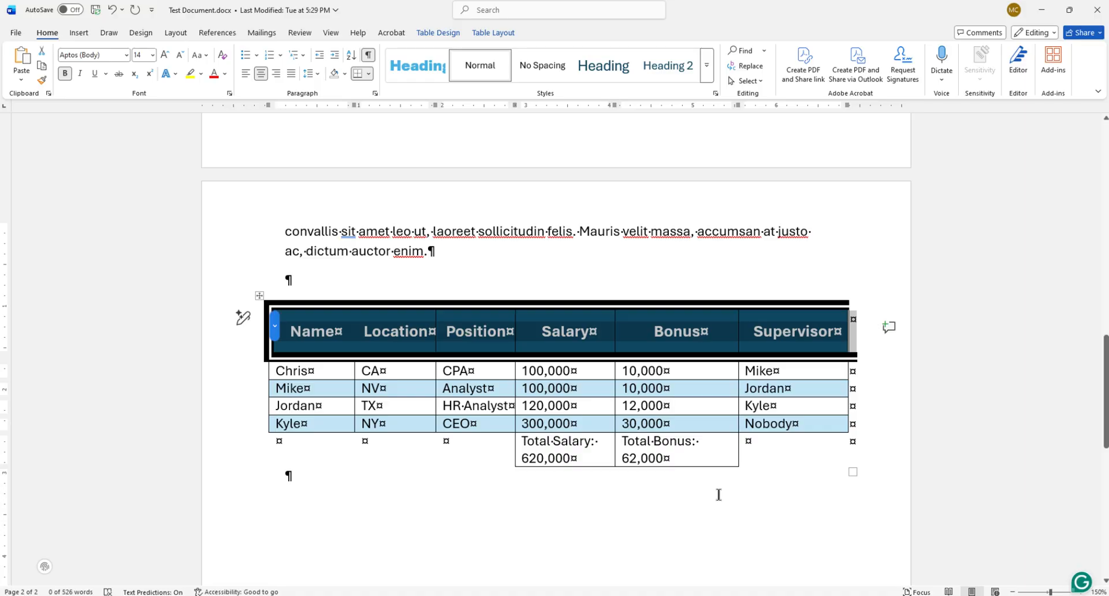